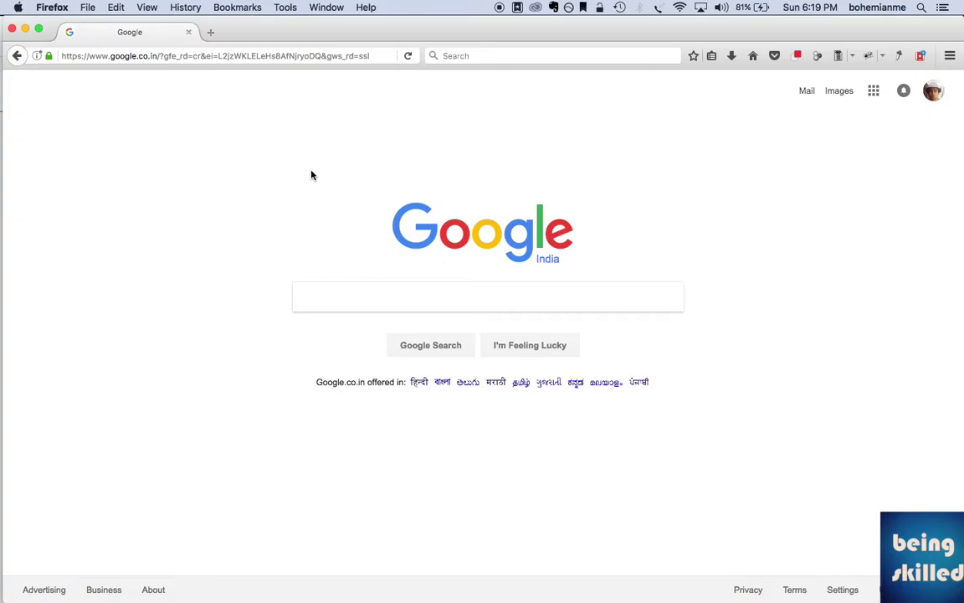
- Run a Google search for 'hello'
click(341, 294)
text(hello)
key(Return)
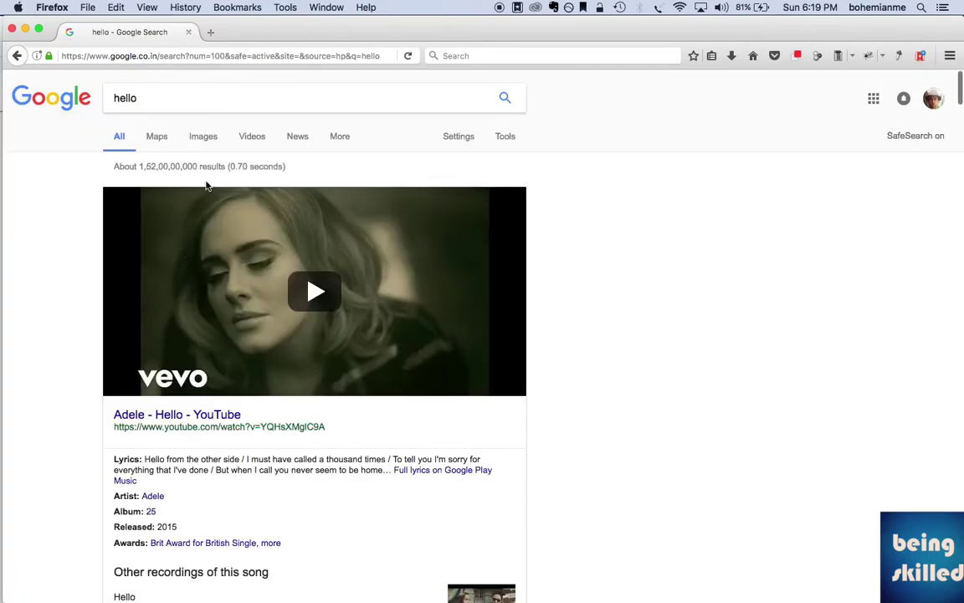
- Switch to Google Images results for 'hello' and open the Firefox Tools menu
click(204, 137)
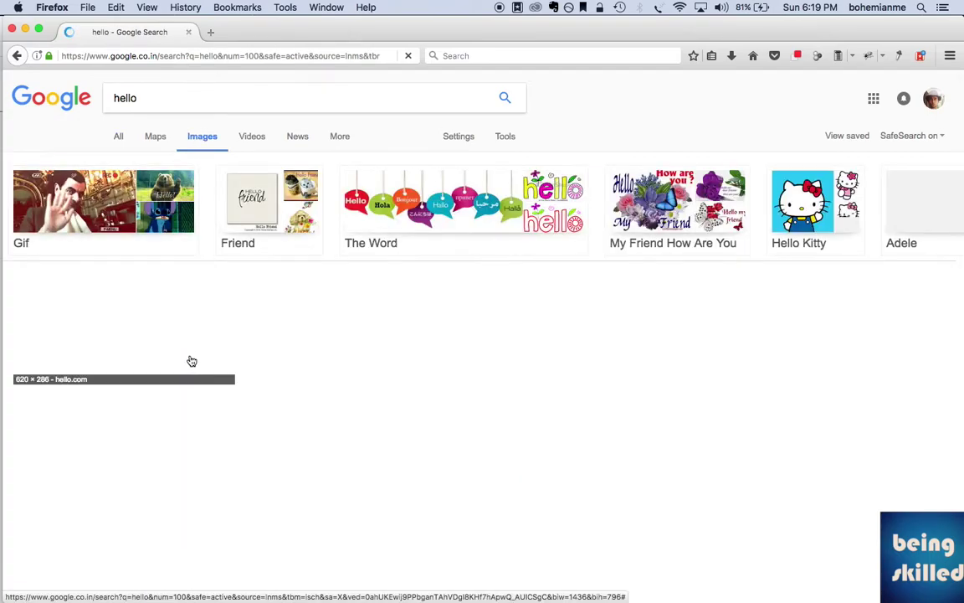
right_click(159, 348)
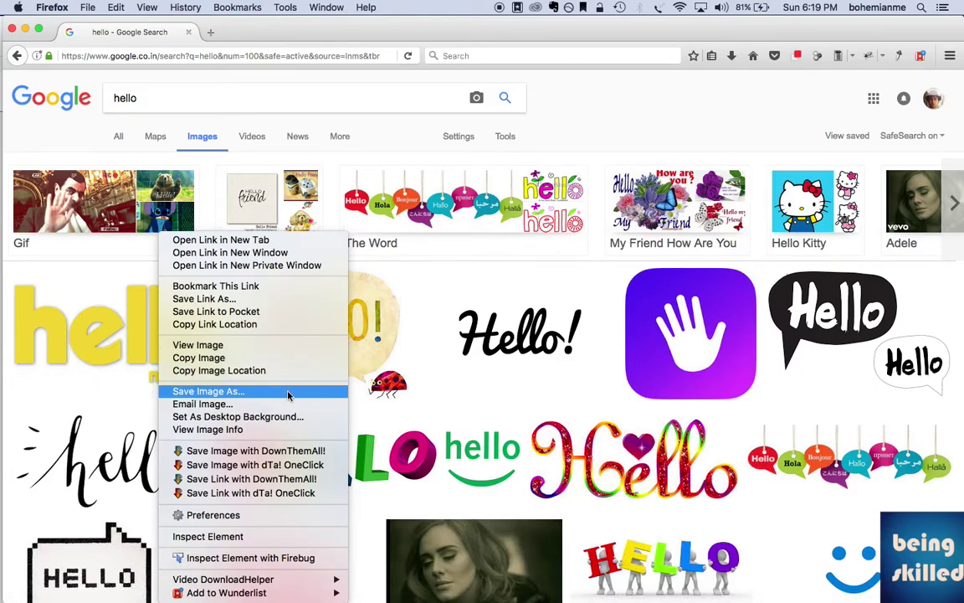
click(576, 128)
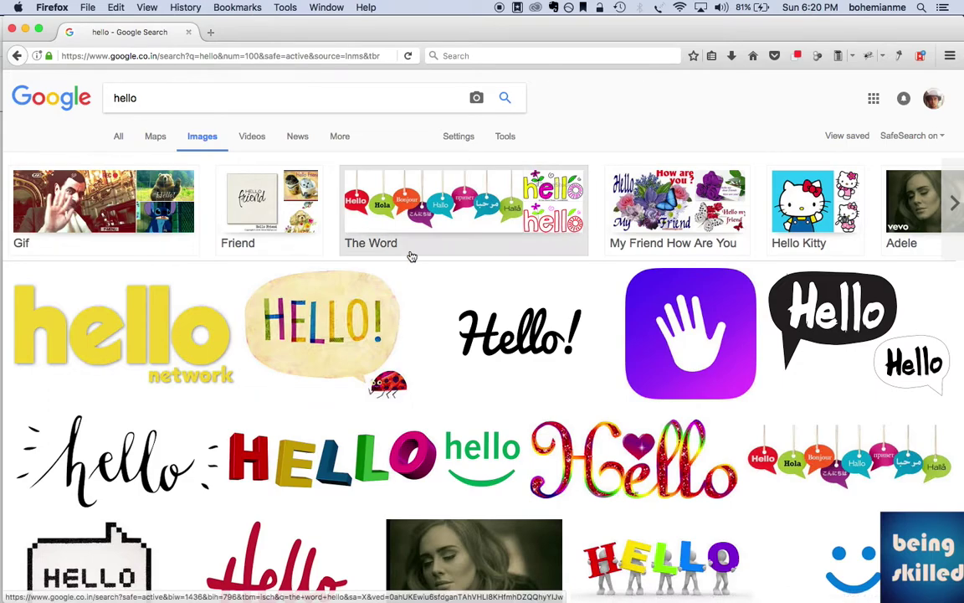
click(286, 7)
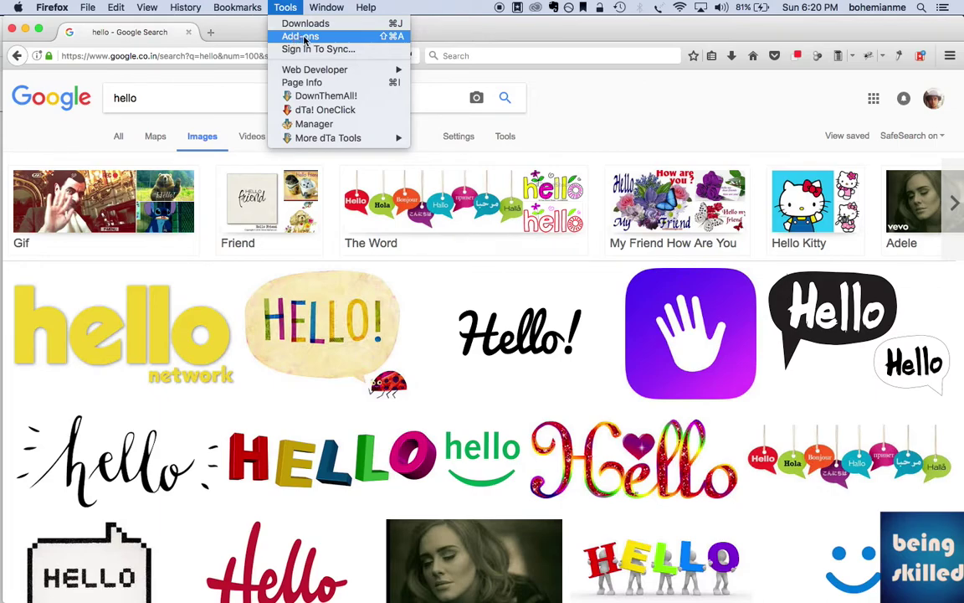
- Search the Add-ons Manager extensions for 'downthemall'
click(285, 38)
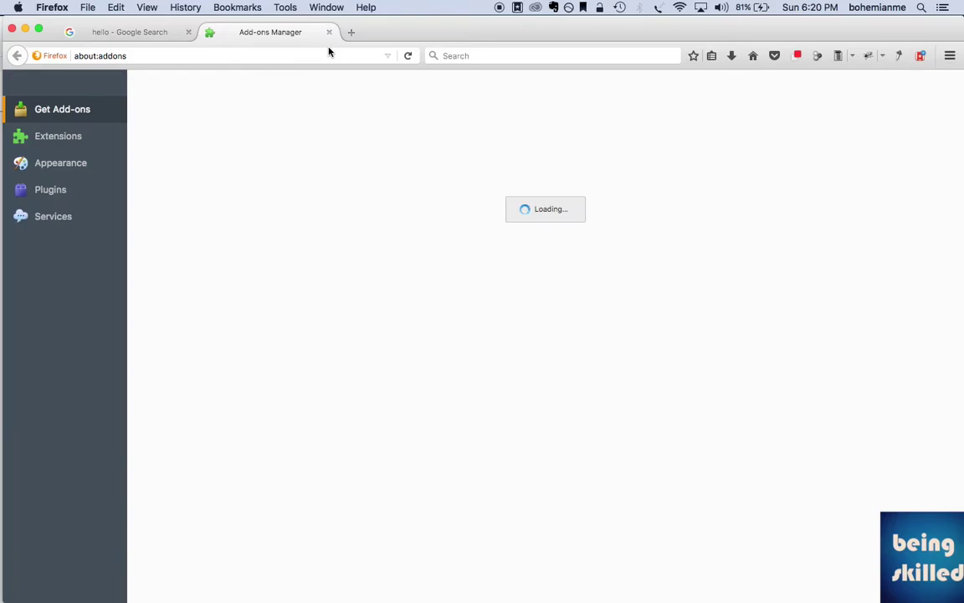
click(52, 134)
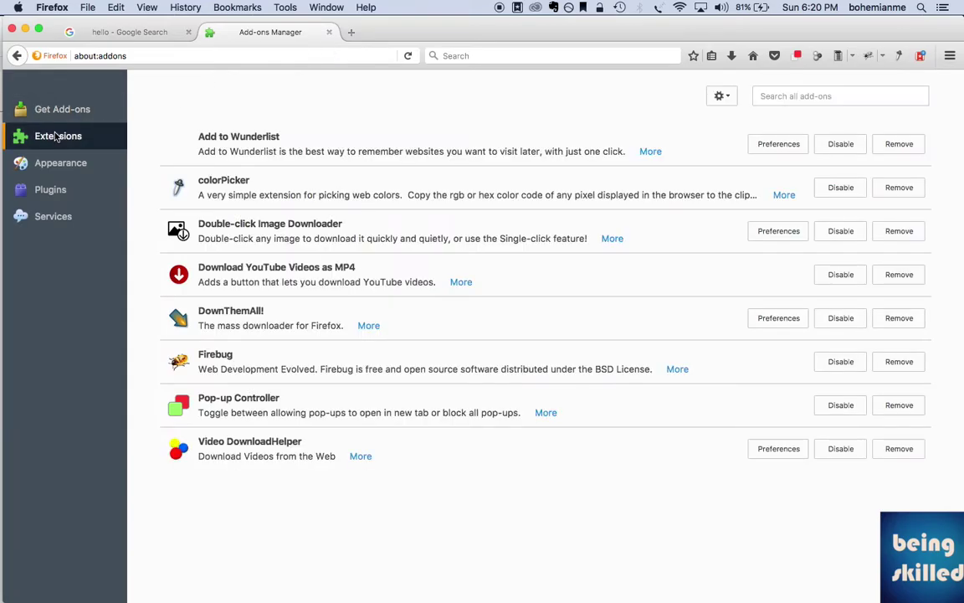
click(837, 96)
text(downthemall)
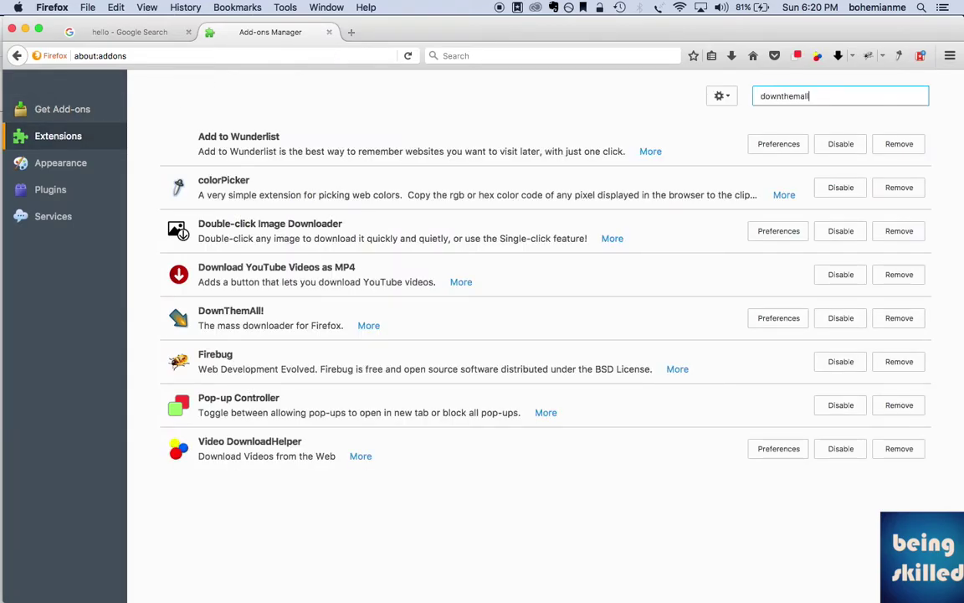
key(Return)
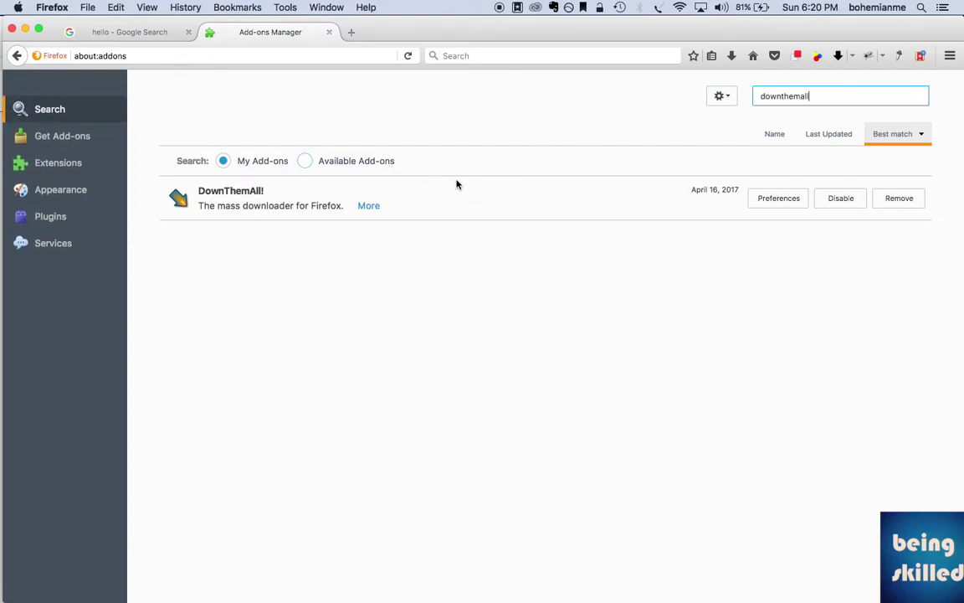
- Compare Available and My Add-ons results, ending on the installed DownThemAll! entry
click(366, 162)
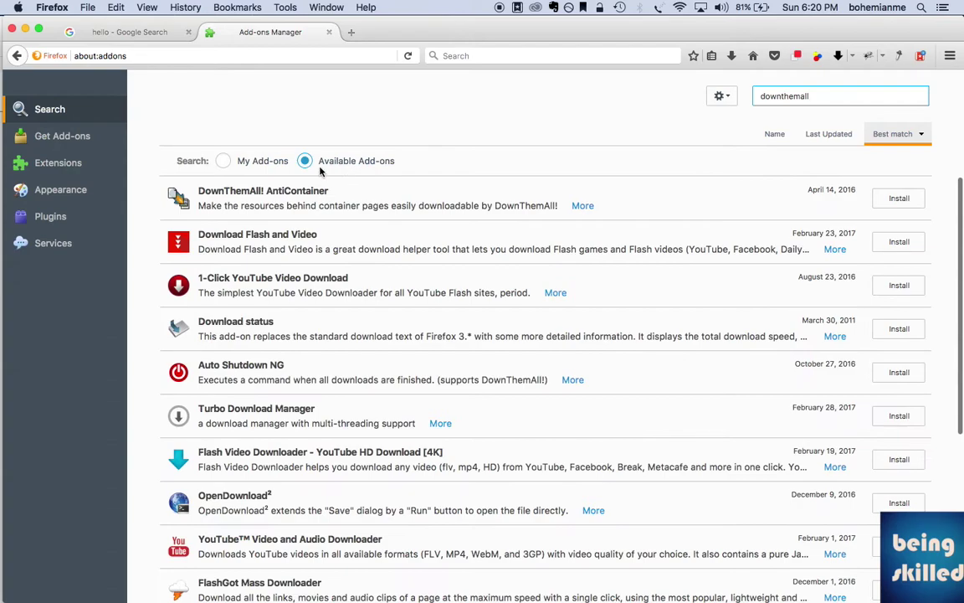
click(243, 159)
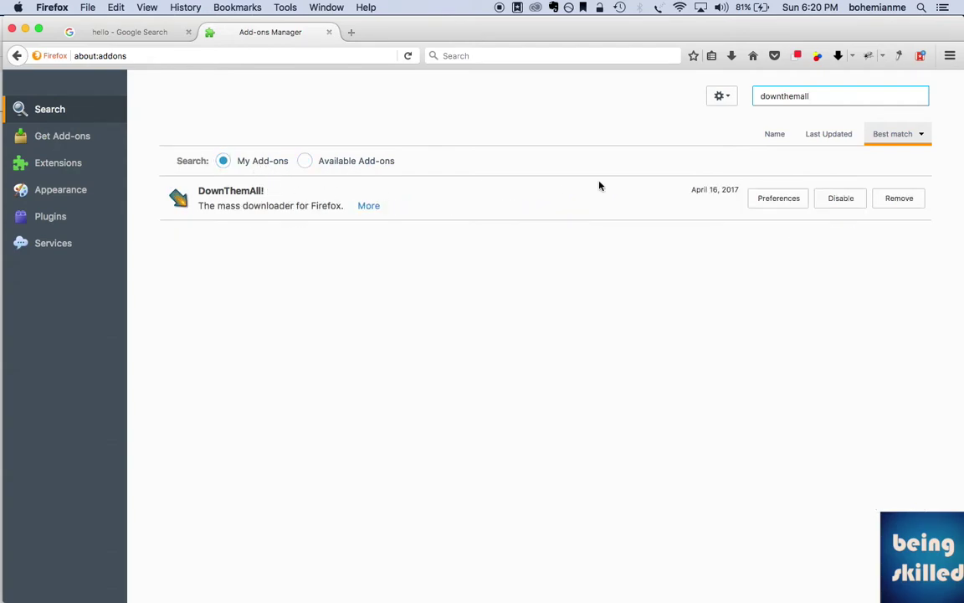
click(366, 159)
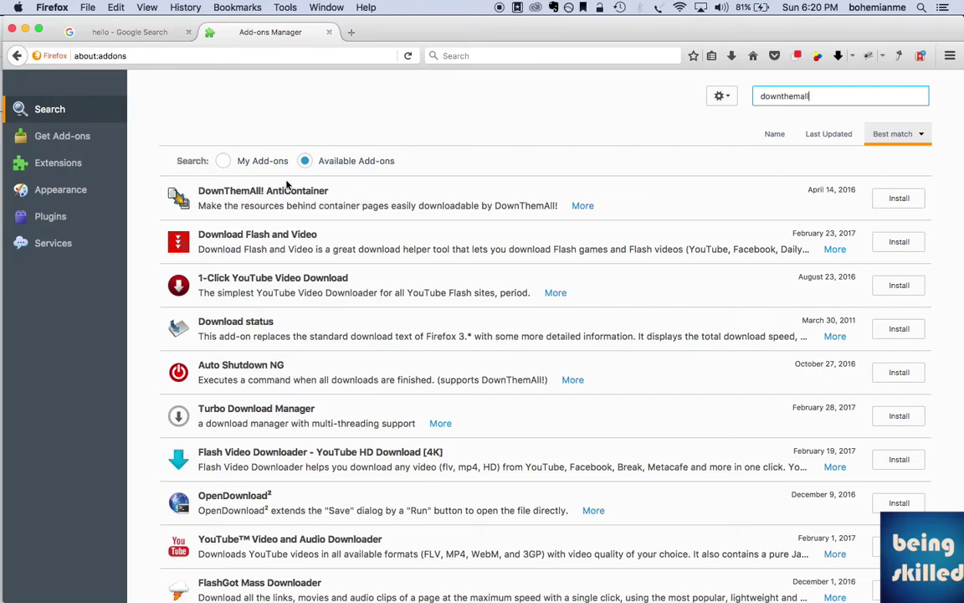
click(266, 164)
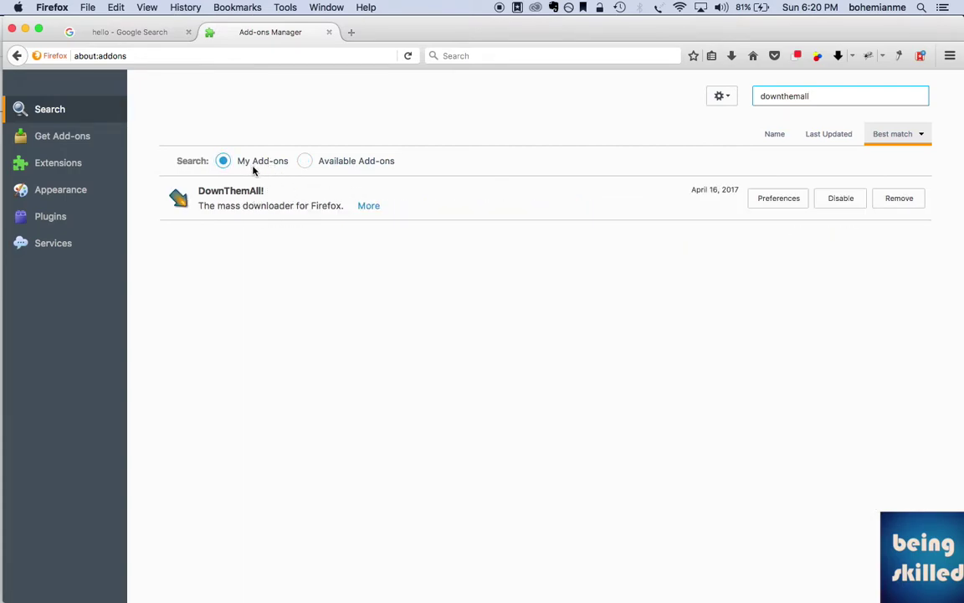
click(331, 166)
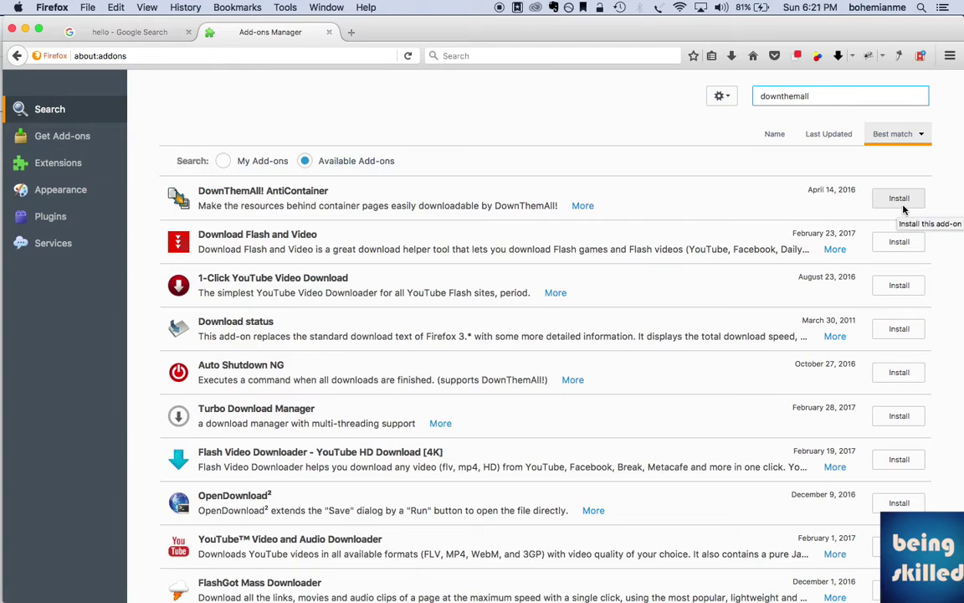
click(265, 162)
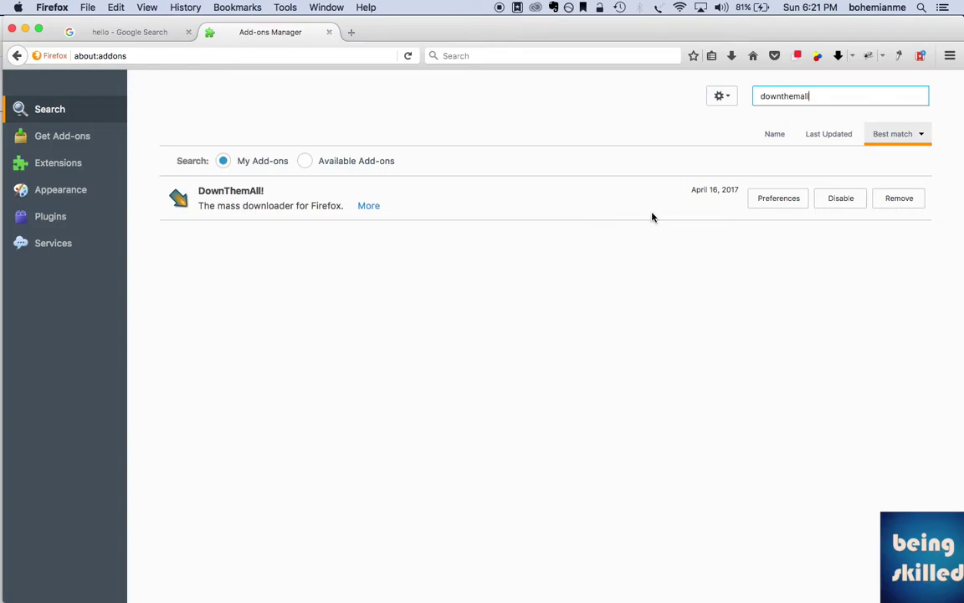
- Launch DownThemAll! from the context menu of the Google Images hello page
click(133, 32)
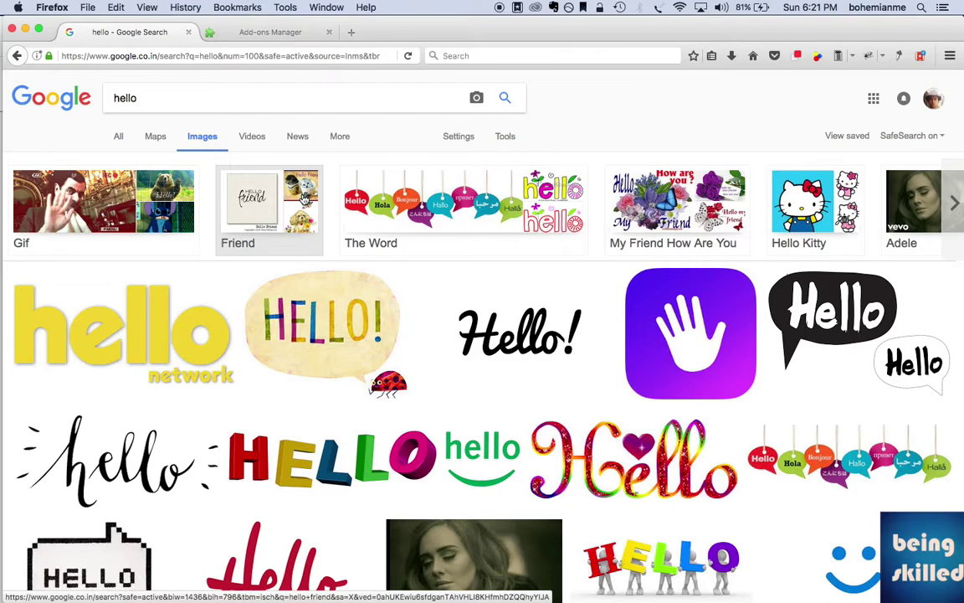
right_click(624, 112)
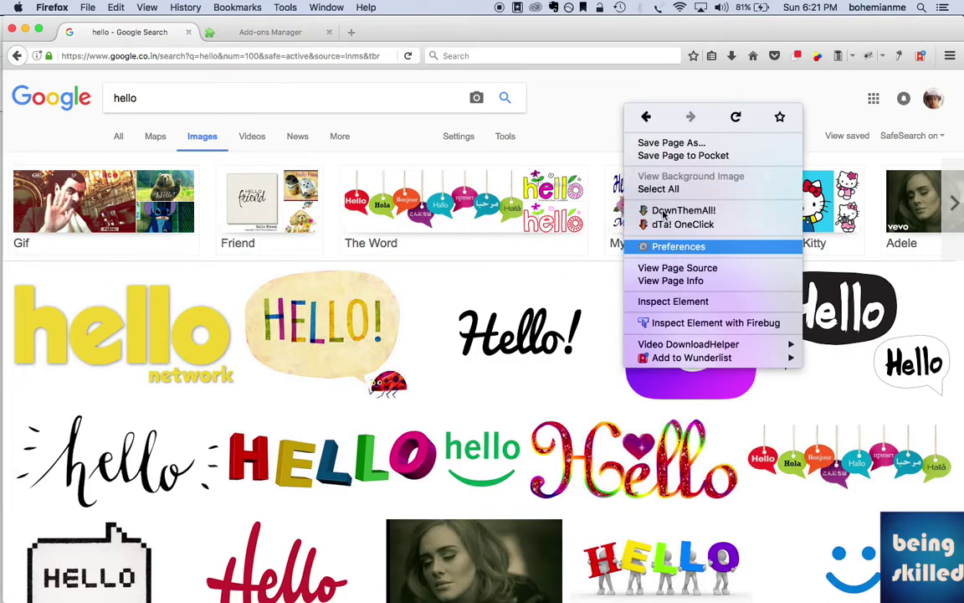
click(749, 211)
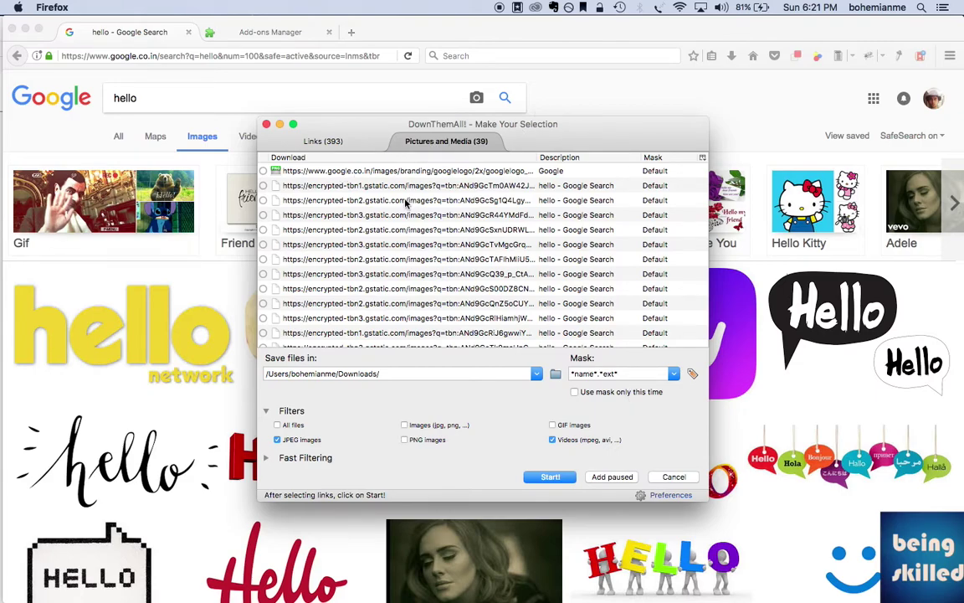
- Collapse and re-expand the filters, then toggle All files until it is unticked
scroll(407, 202, down, 9)
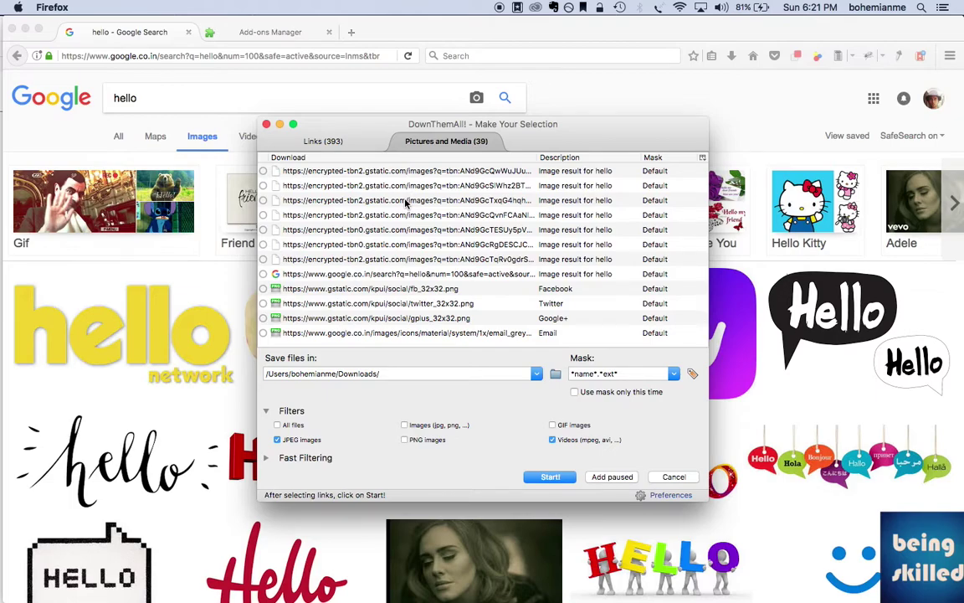
click(266, 410)
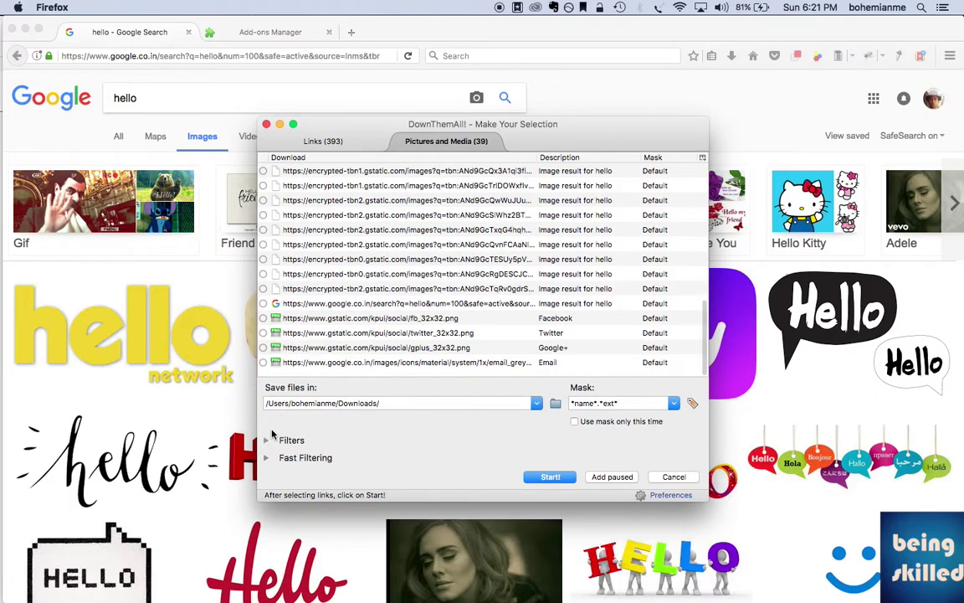
click(268, 439)
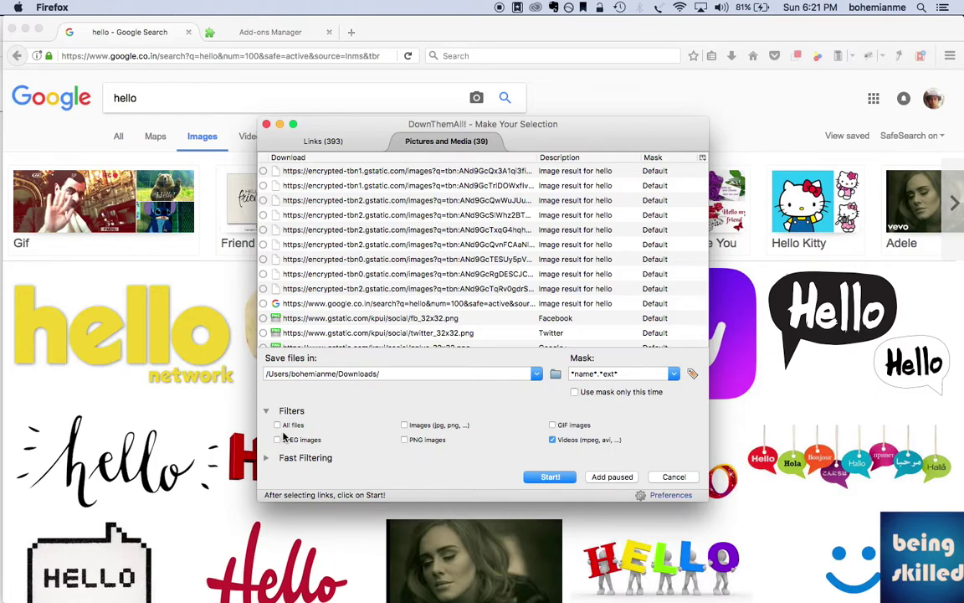
click(278, 425)
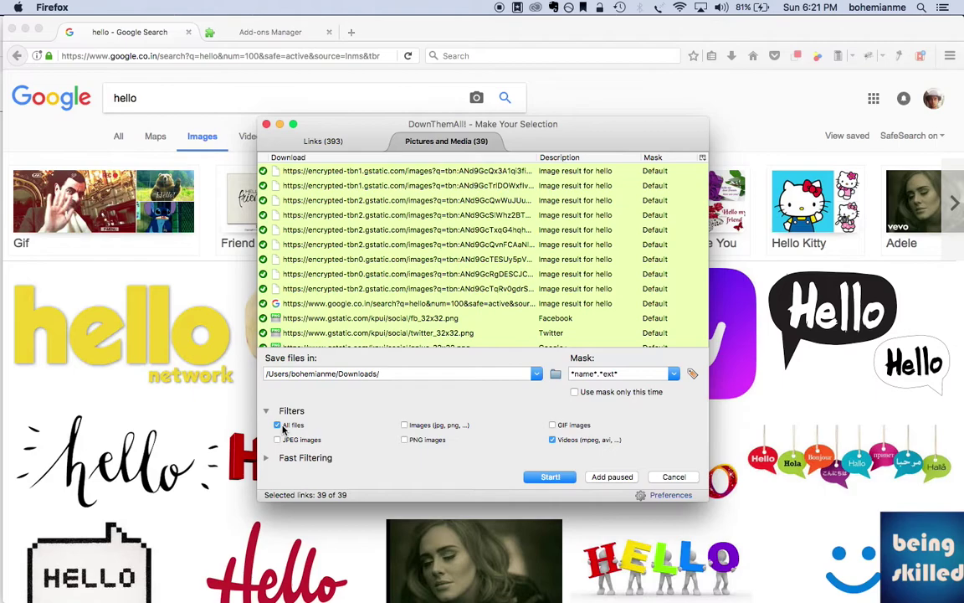
click(284, 429)
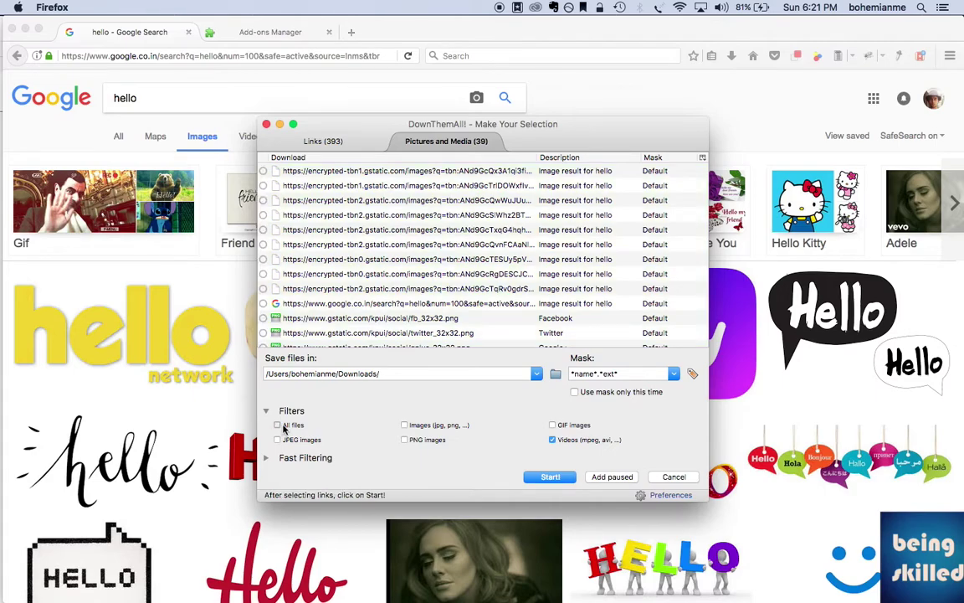
click(283, 427)
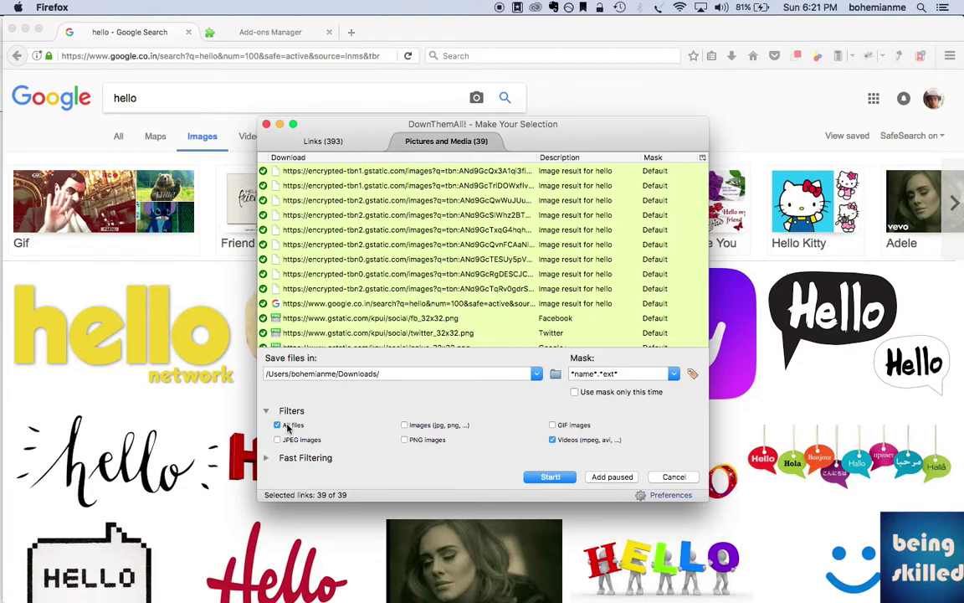
click(288, 427)
- Enable the JPEG and PNG image filters, inspecting one link row along the way
click(296, 445)
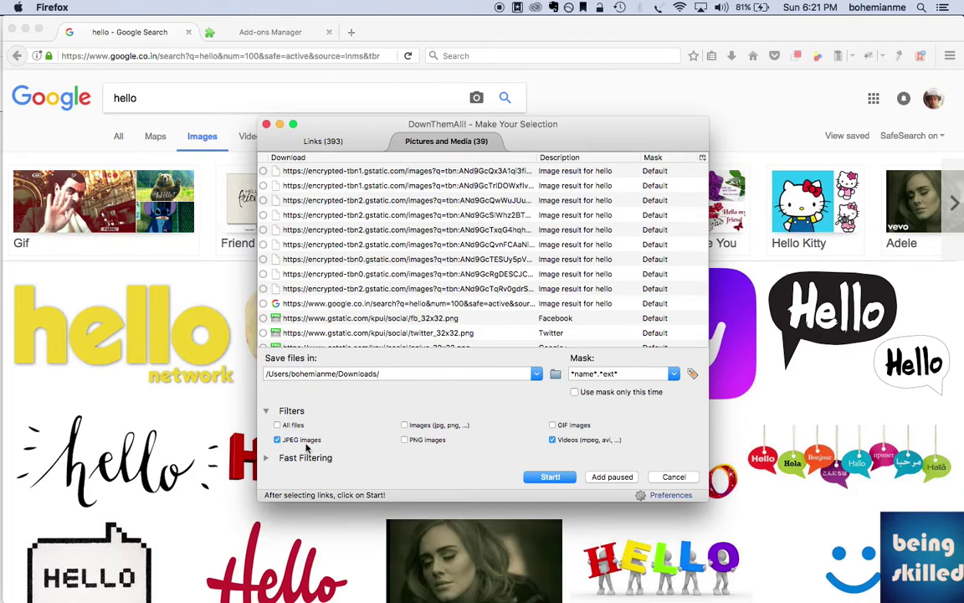
click(400, 230)
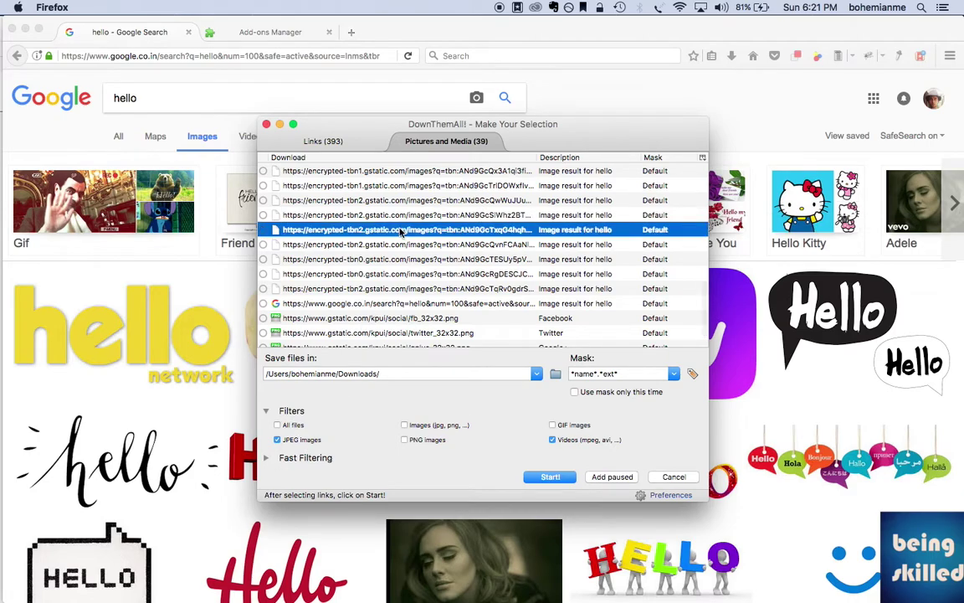
scroll(434, 251, down, 1)
scroll(431, 251, down, 1)
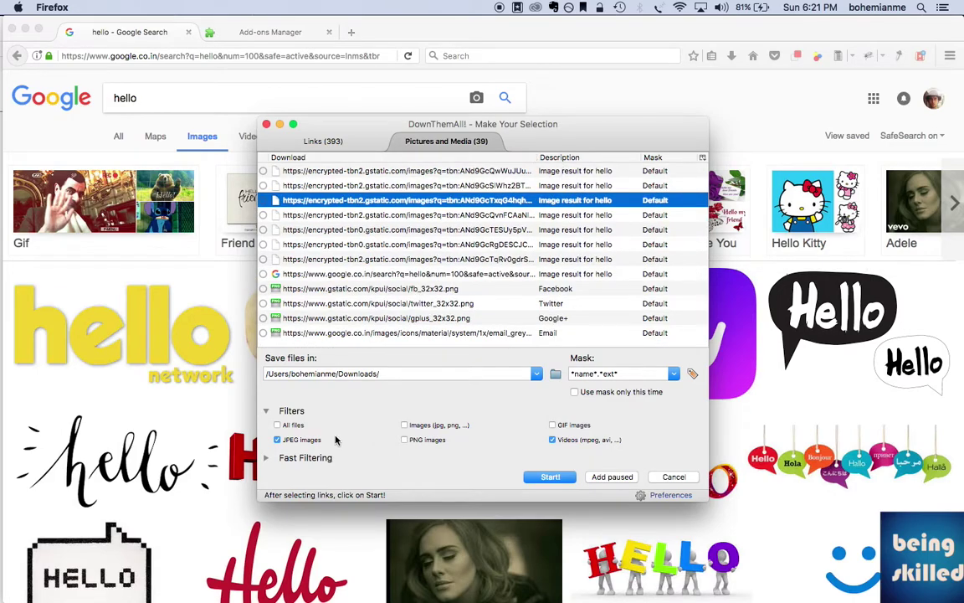
click(405, 439)
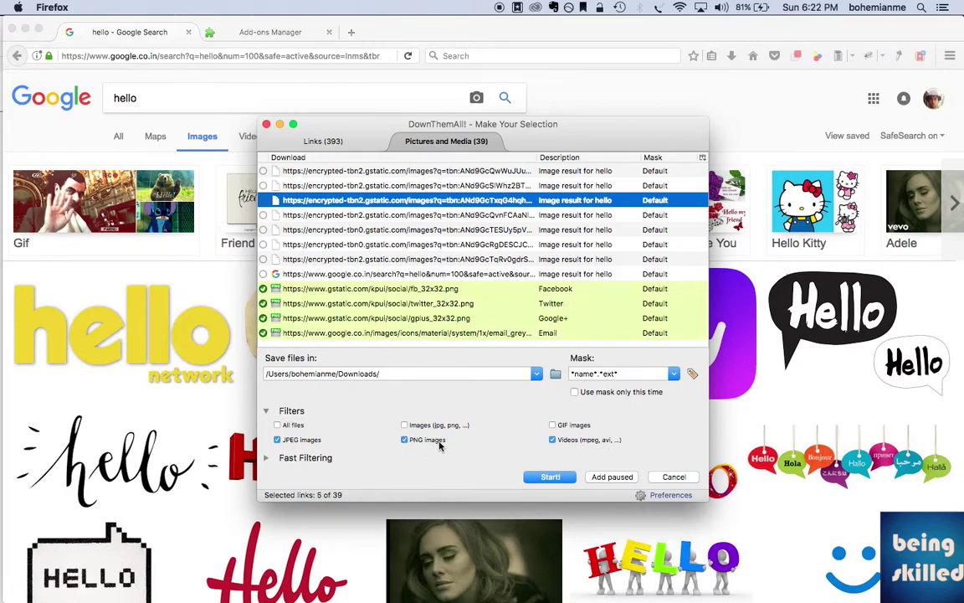
- Widen the Download column to show full URLs and inspect a link row
scroll(523, 201, up, 5)
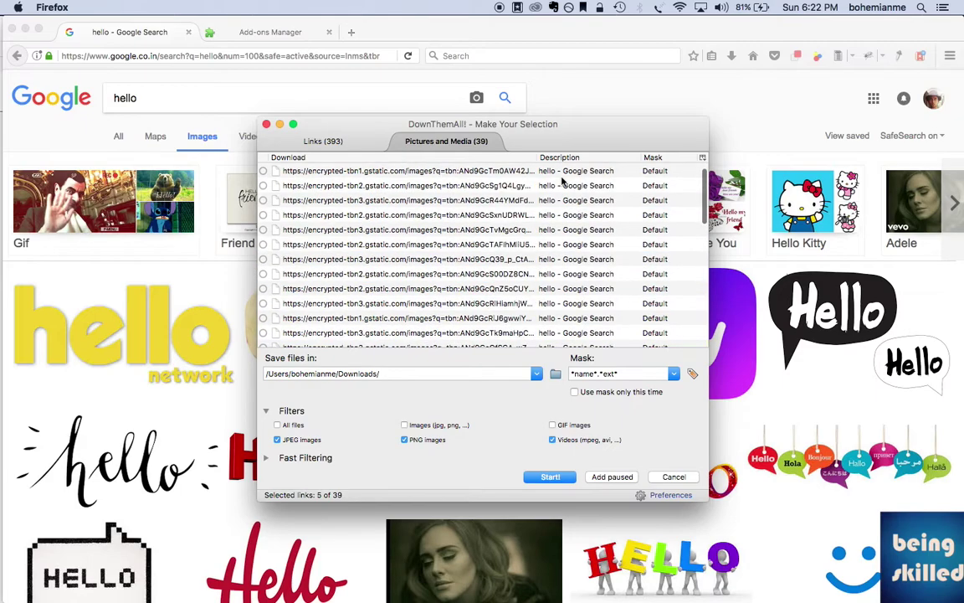
drag(540, 161, 601, 161)
scroll(572, 205, down, 3)
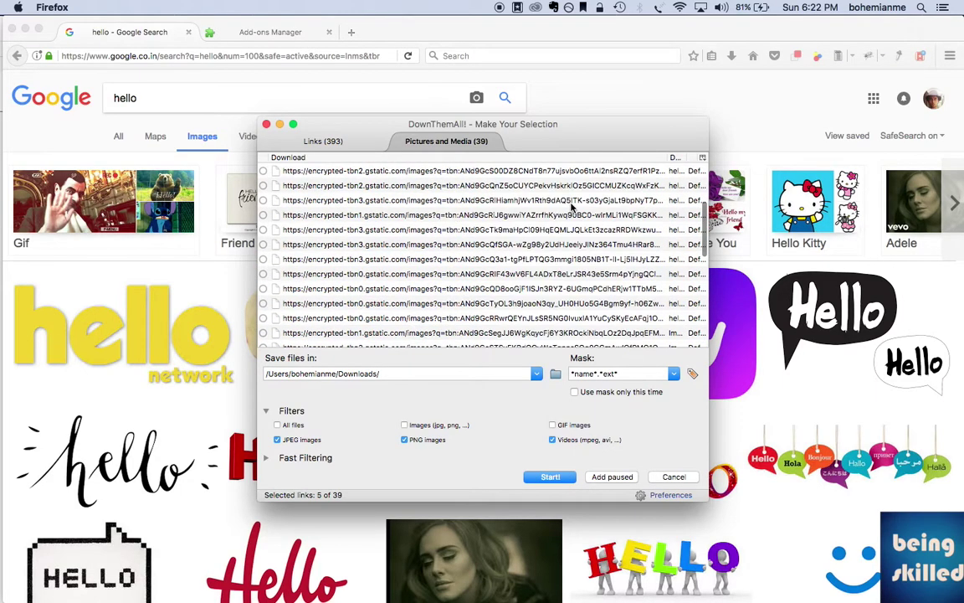
scroll(572, 205, down, 7)
click(572, 200)
scroll(572, 205, up, 10)
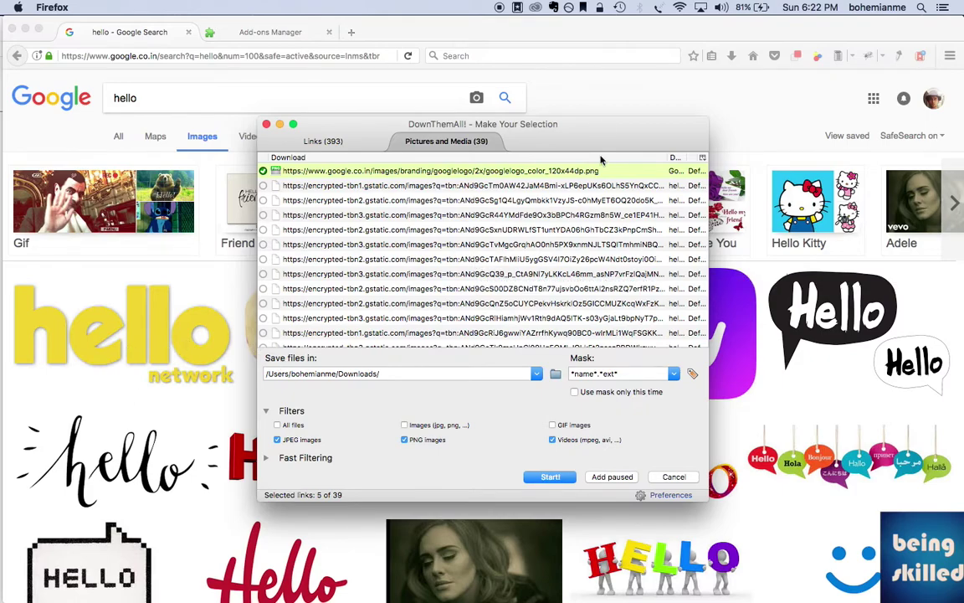
- Close and reopen DownThemAll! with Super+Shift+S, then tick All files (39 of 39)
key(Escape)
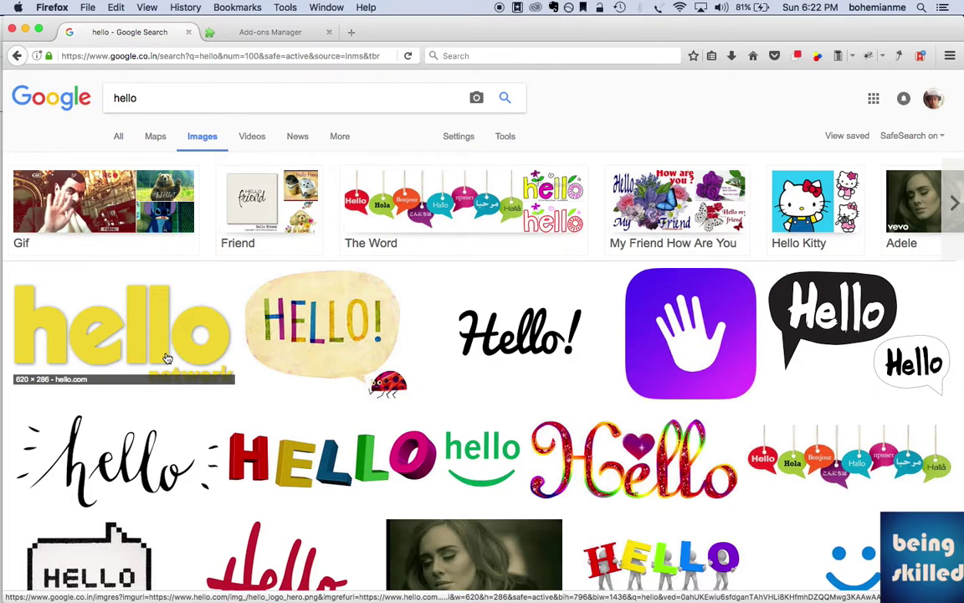
key(super+shift+s)
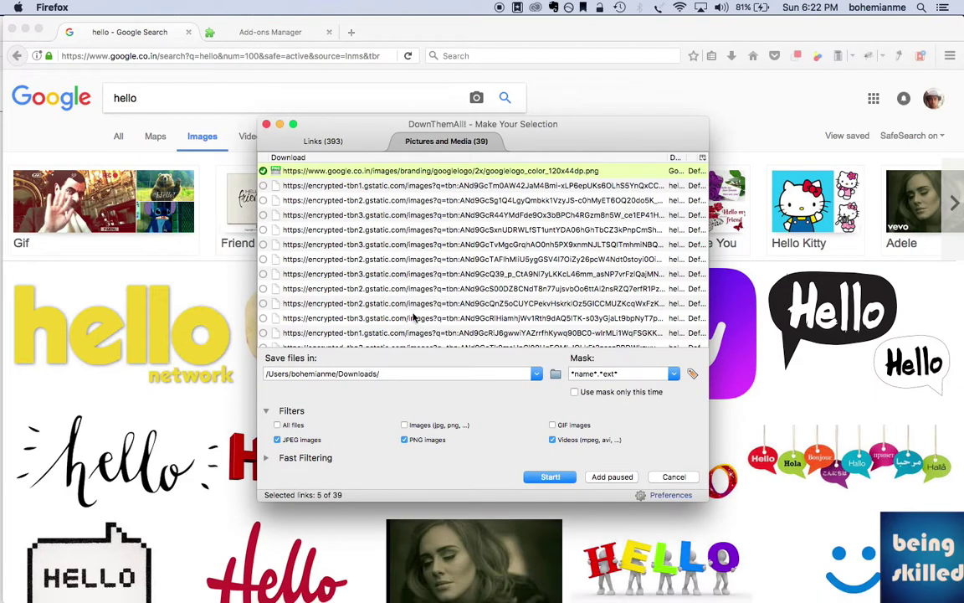
click(293, 426)
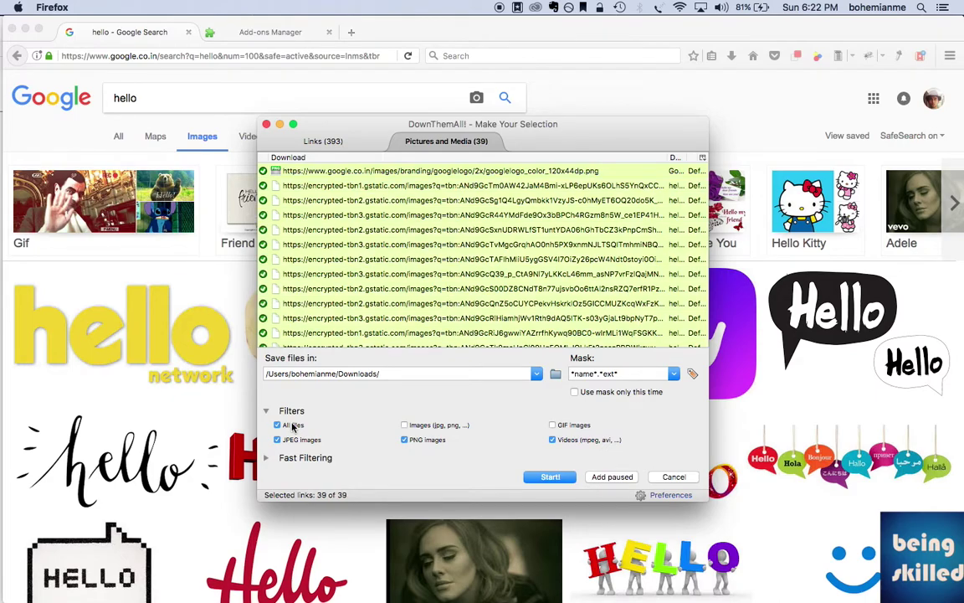
- Start the 90 downloads and choose rename for the 'images' file-name conflict
click(551, 477)
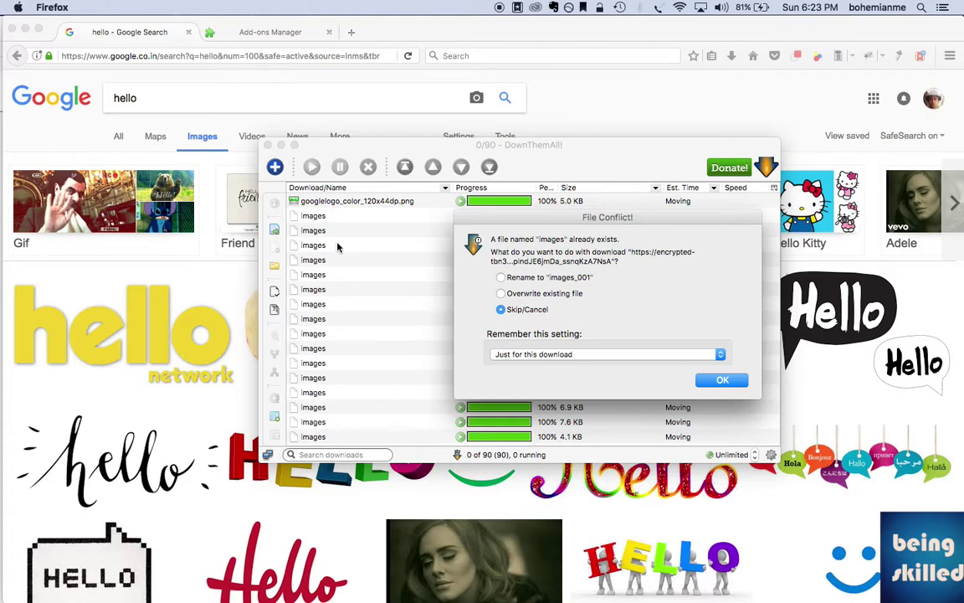
click(541, 295)
click(503, 277)
key(Return)
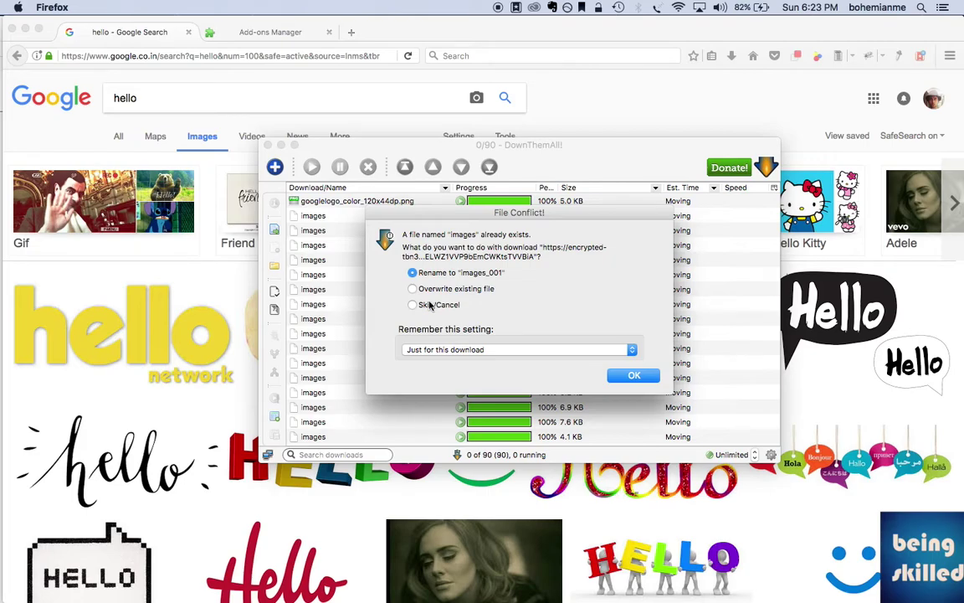
drag(401, 217, 326, 207)
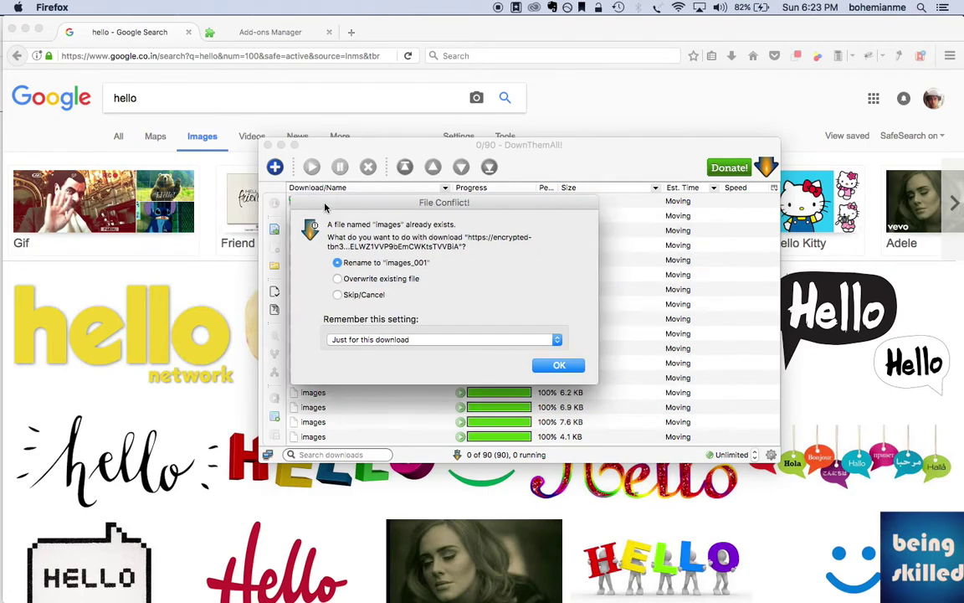
click(327, 151)
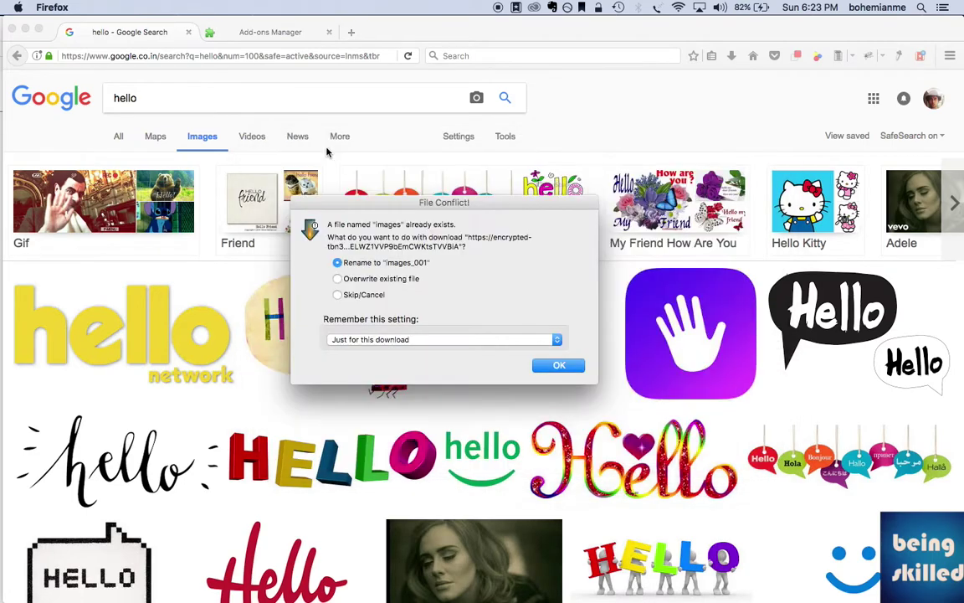
- Skip the duplicate 'images' download, then load beingskilled.com and scroll its home page
click(366, 294)
click(556, 365)
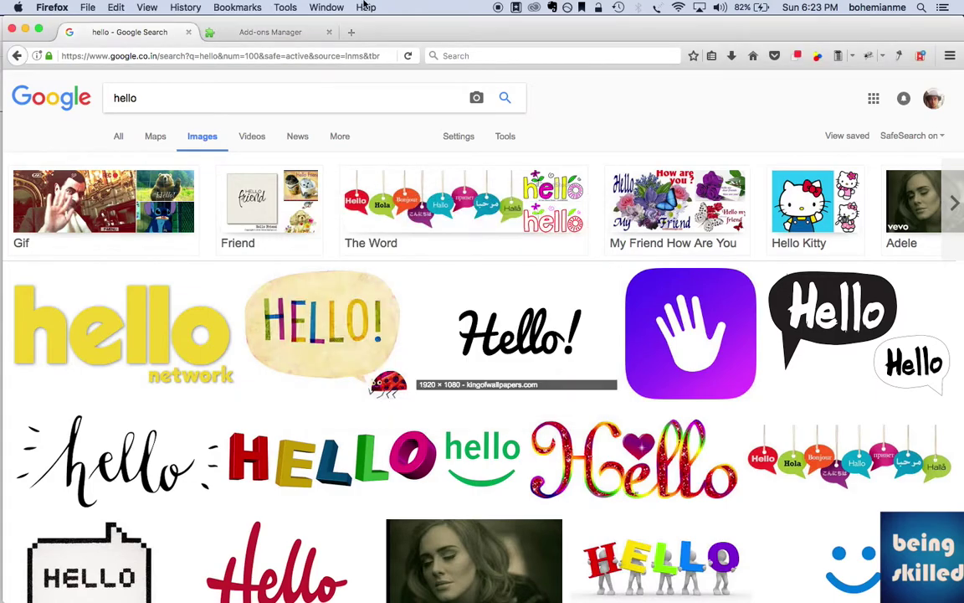
click(294, 56)
text(beingskilled.com/)
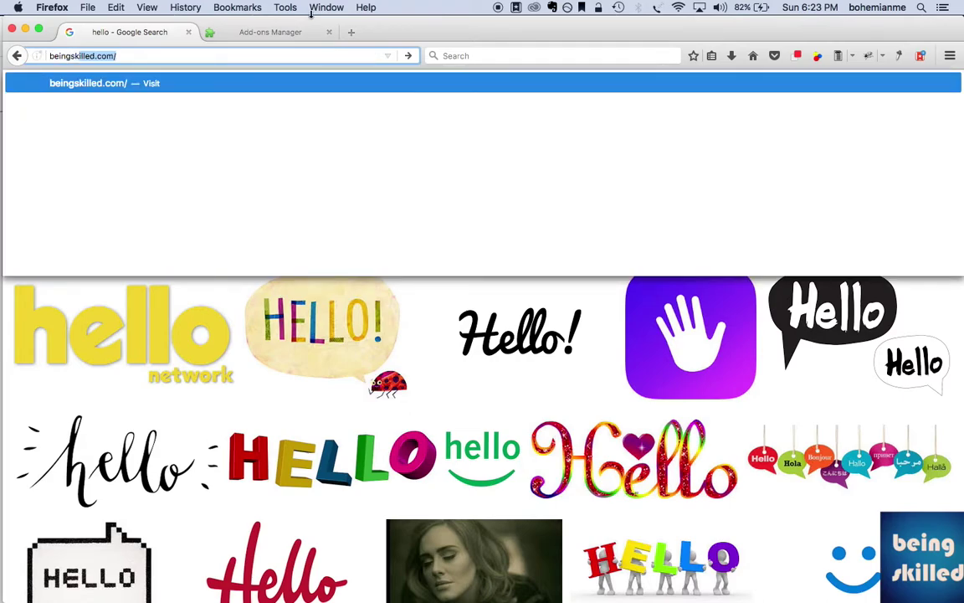
key(Return)
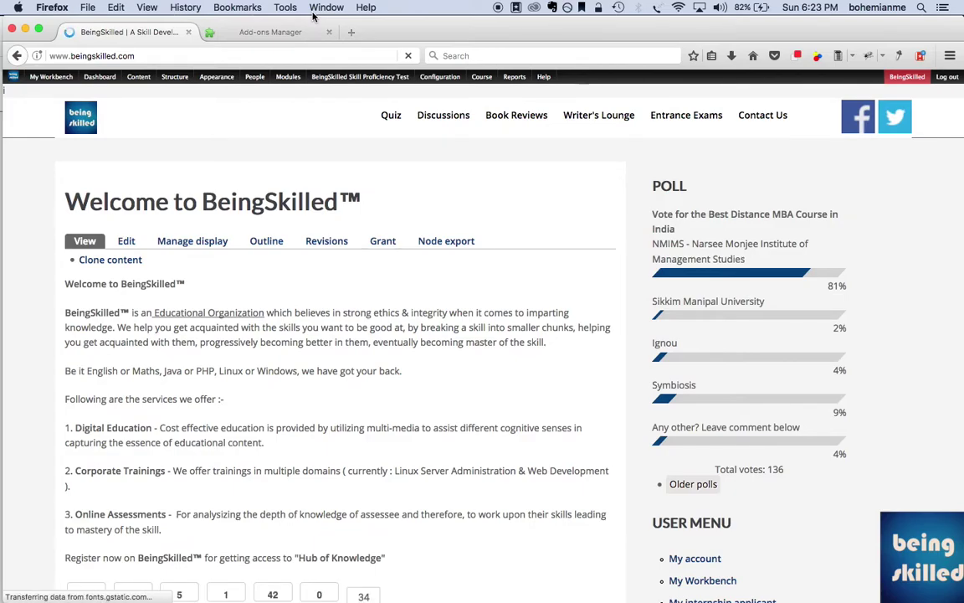
scroll(403, 386, down, 10)
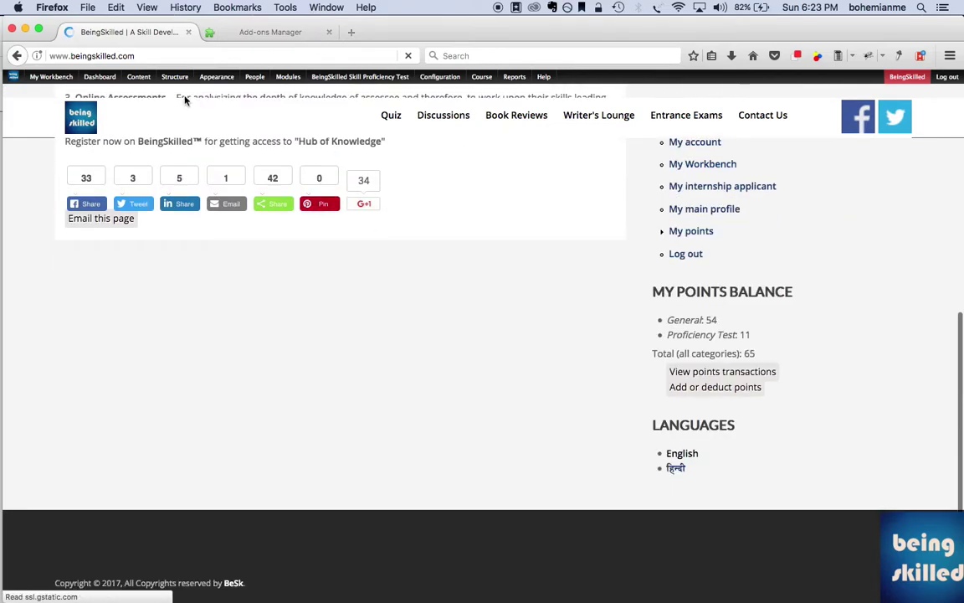
scroll(486, 264, up, 10)
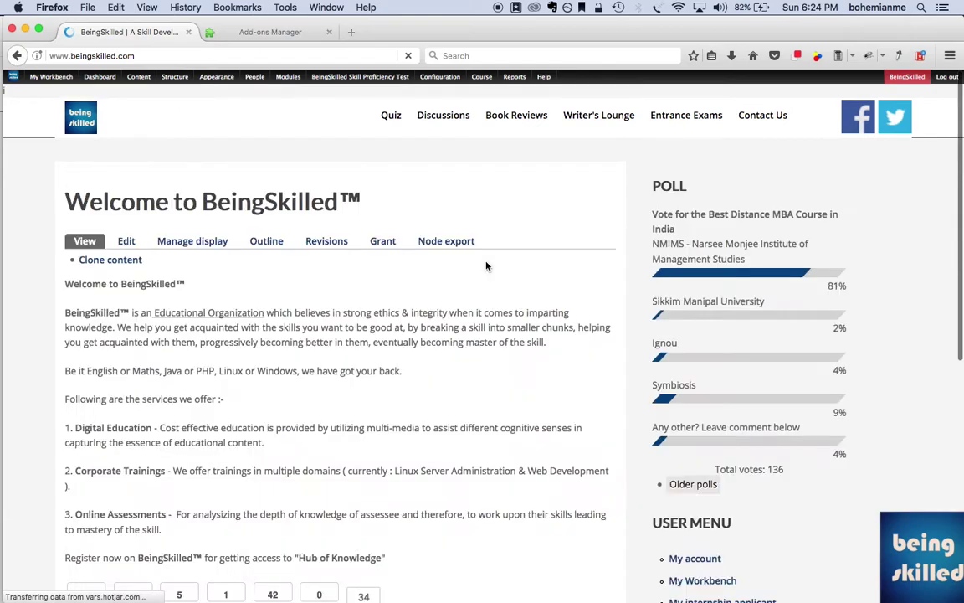
- Launch DownThemAll! on the BeingSkilled page and tick All files to select all 10 items
right_click(508, 224)
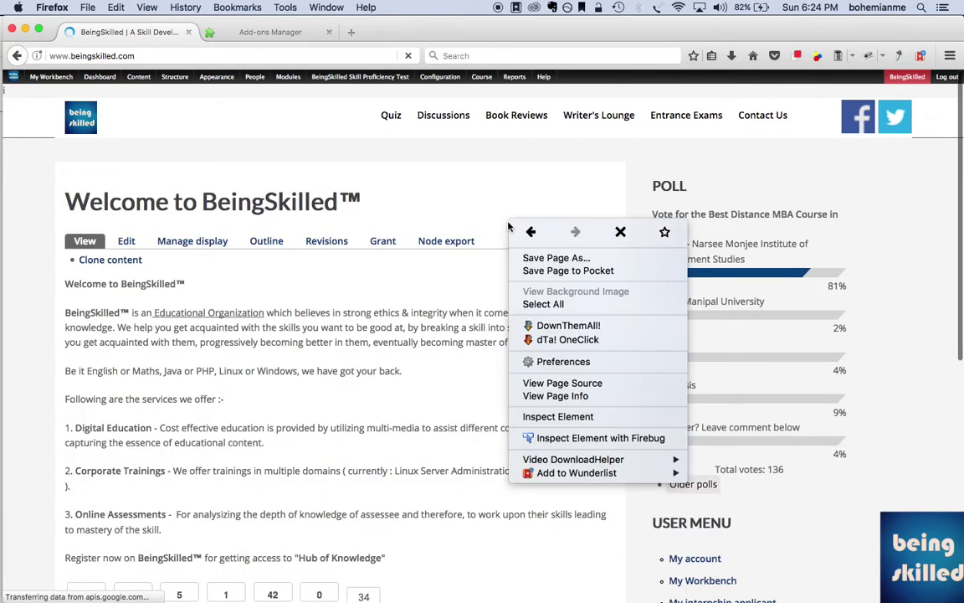
click(561, 327)
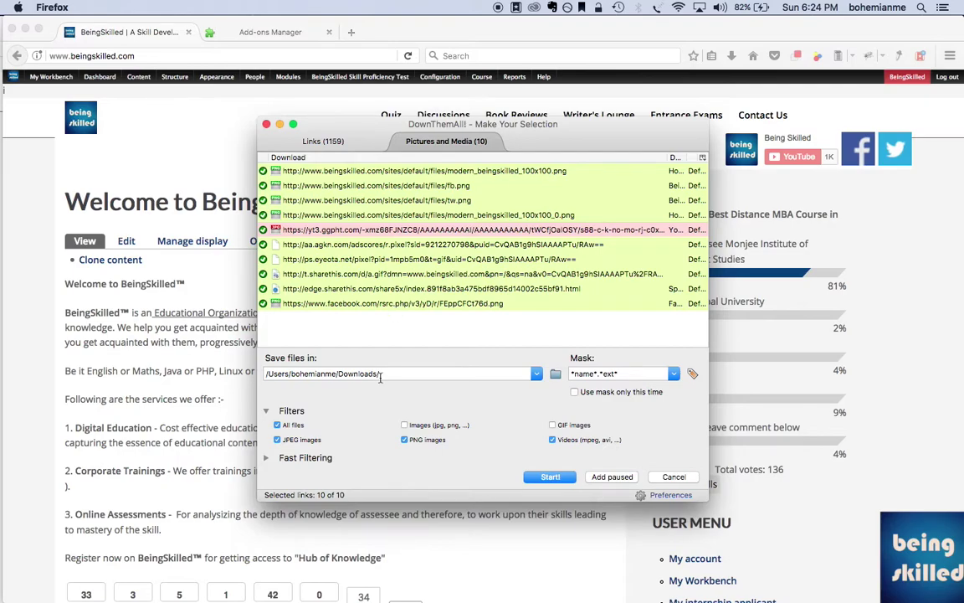
click(308, 441)
click(279, 424)
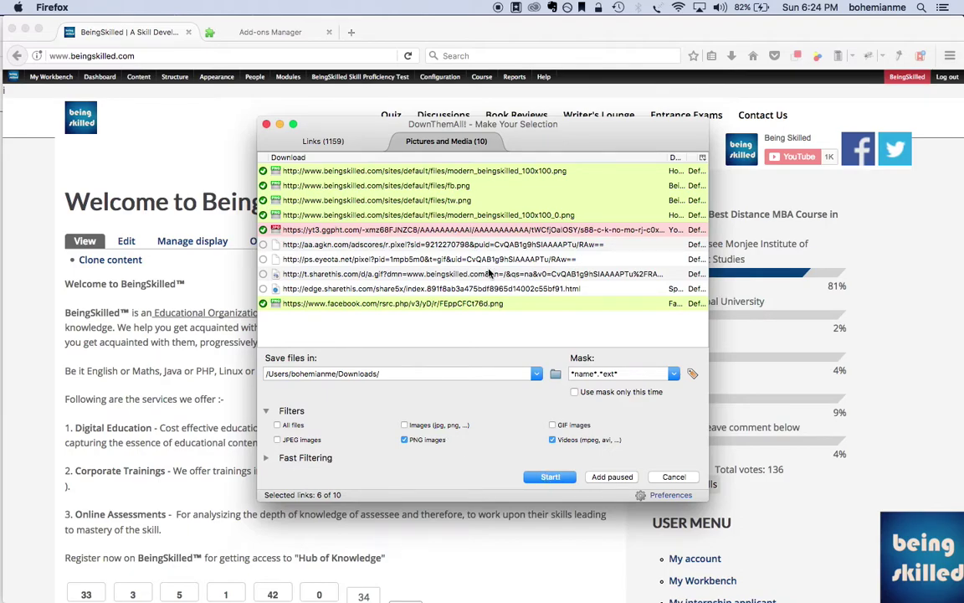
click(295, 426)
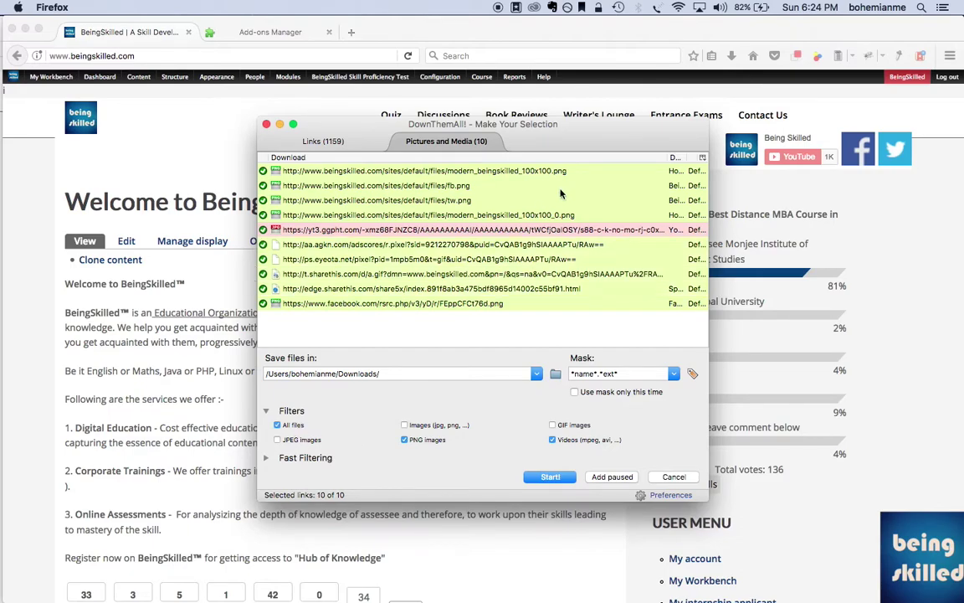